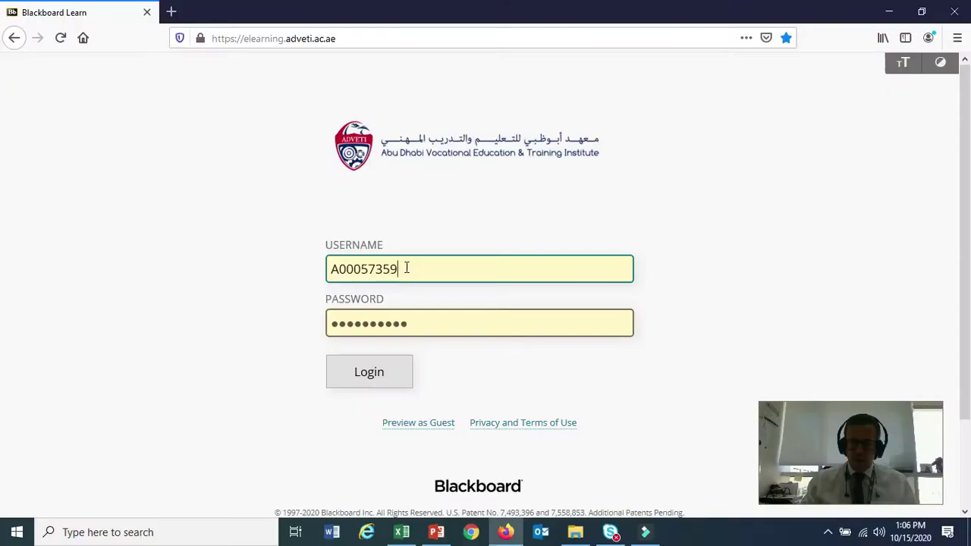
Clear the old username from the login field and begin entering the new one.
left_click_drag(402, 269, 306, 278)
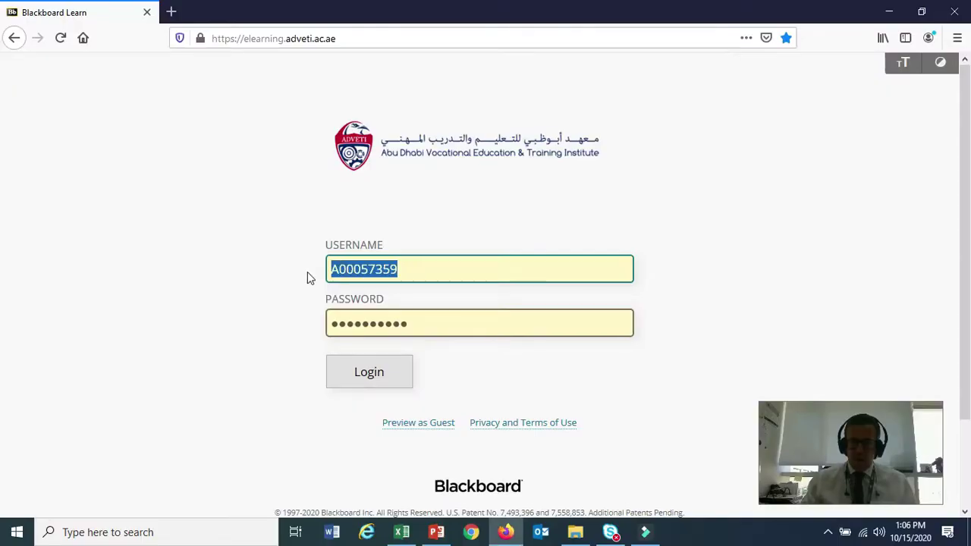
key("BackSpace")
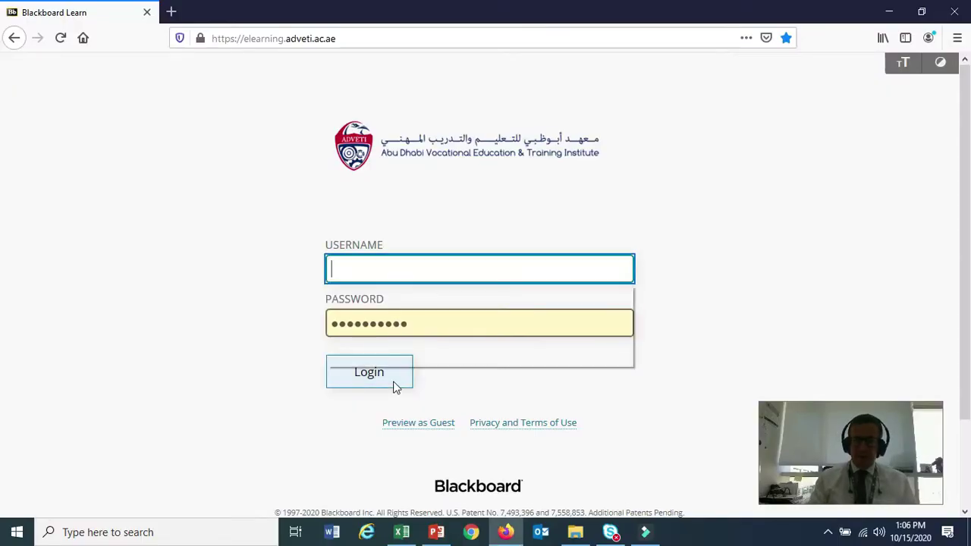
type("A")
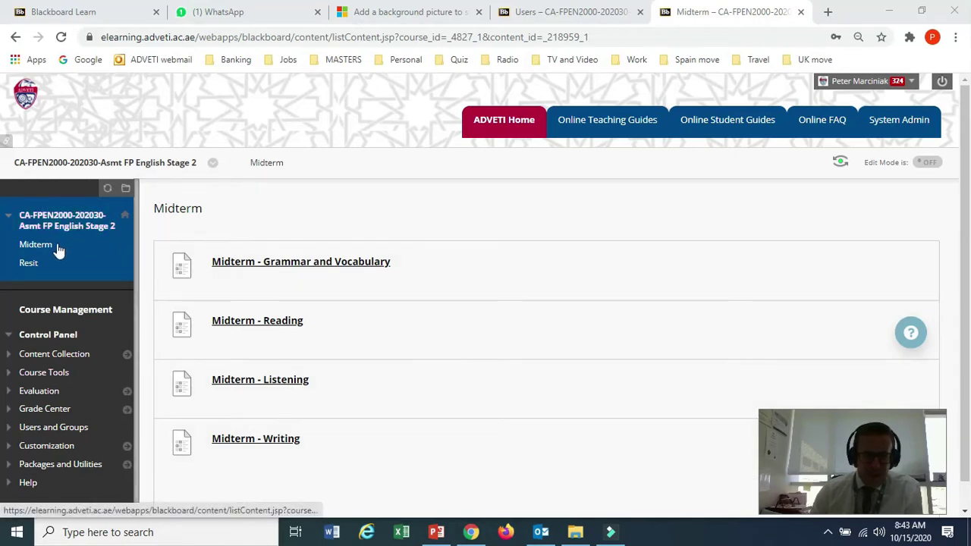
Highlight the Midterm page heading in the course content area.
left_click_drag(155, 209, 201, 216)
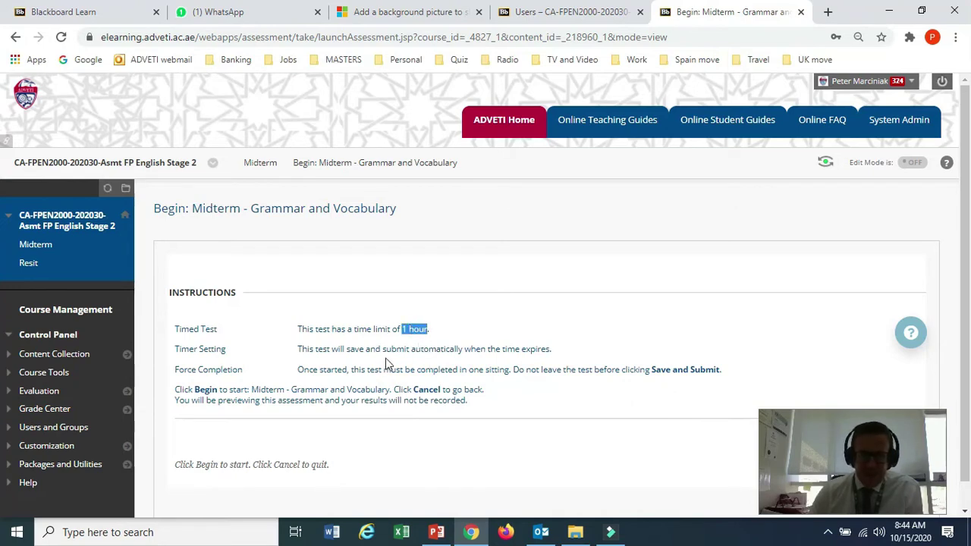
Highlight the auto-submit, time-expiry and Save and Submit notes, then begin the test.
left_click(387, 351)
left_click_drag(353, 351, 399, 346)
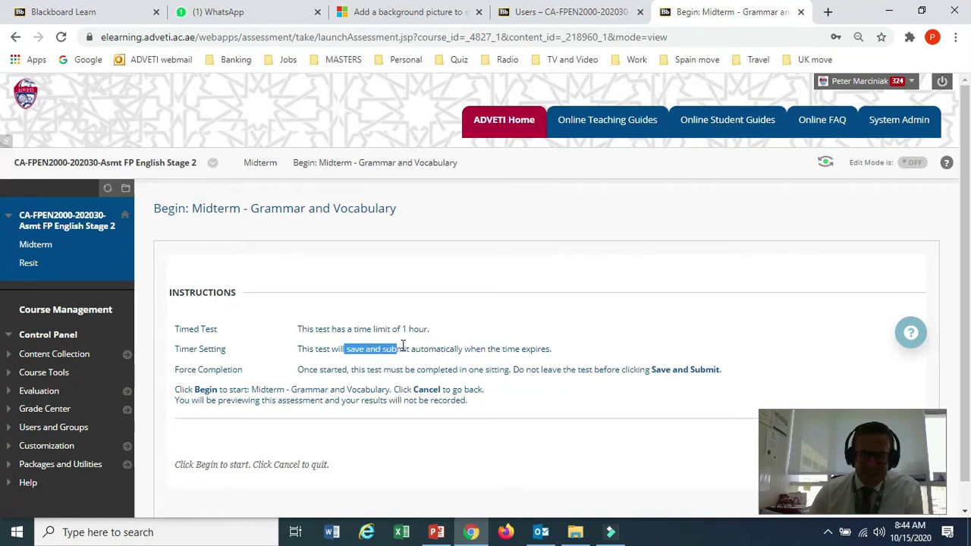
left_click_drag(502, 348, 525, 349)
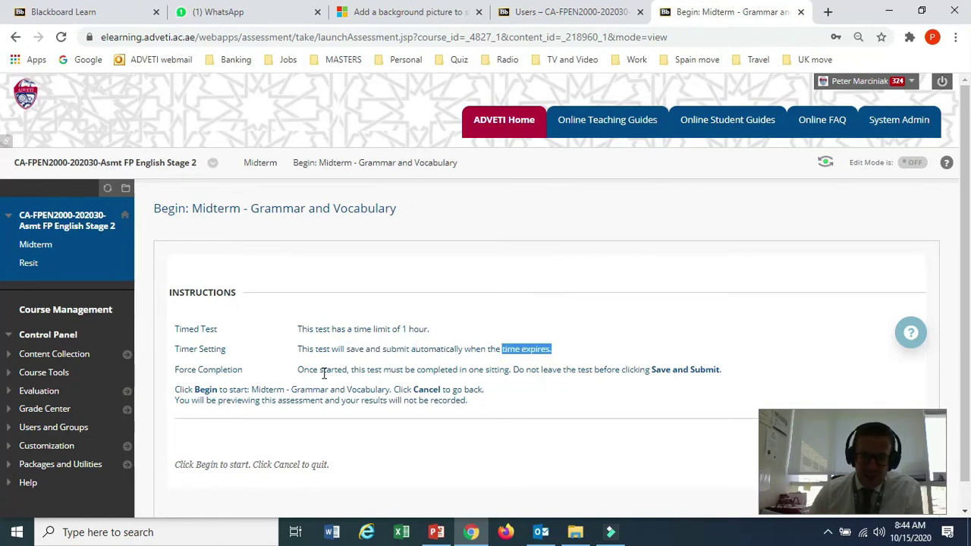
left_click(471, 372)
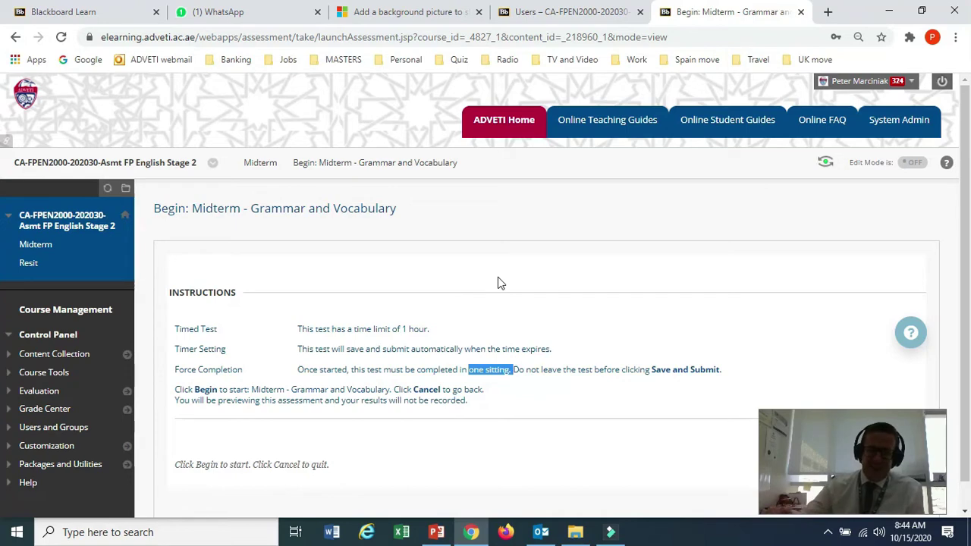
left_click_drag(689, 370, 725, 373)
left_click_drag(862, 489, 111, 470)
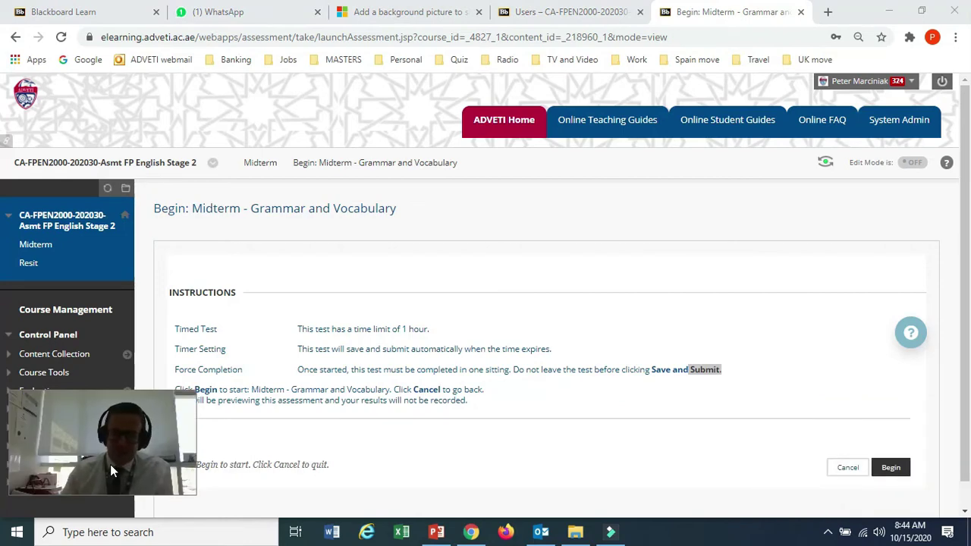
left_click_drag(153, 429, 148, 449)
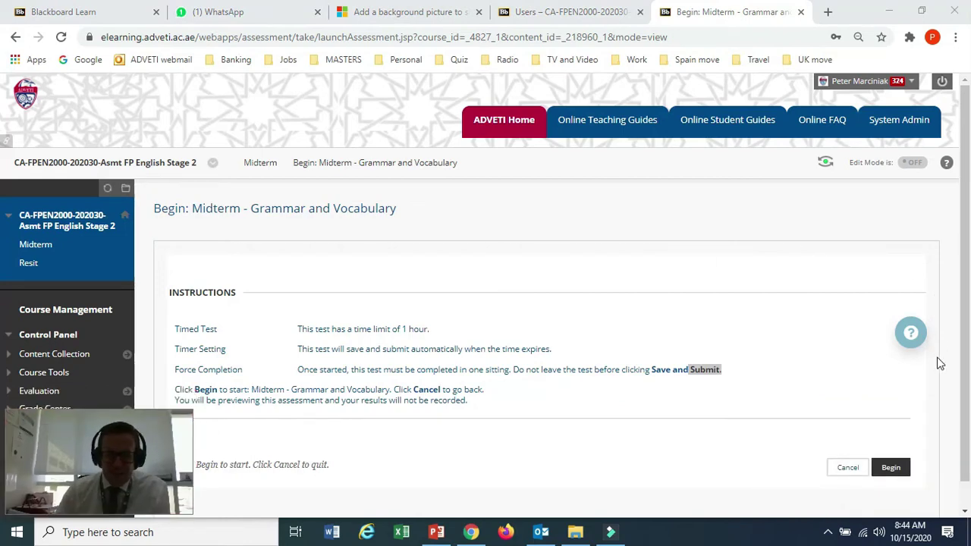
left_click(897, 473)
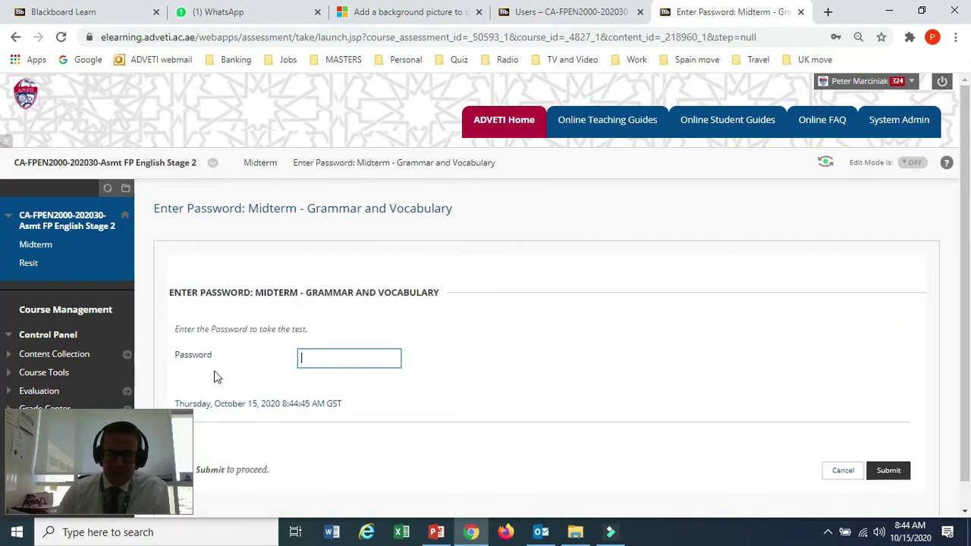
Enter the test password and submit it to open the Grammar and Vocabulary test.
left_click(316, 359)
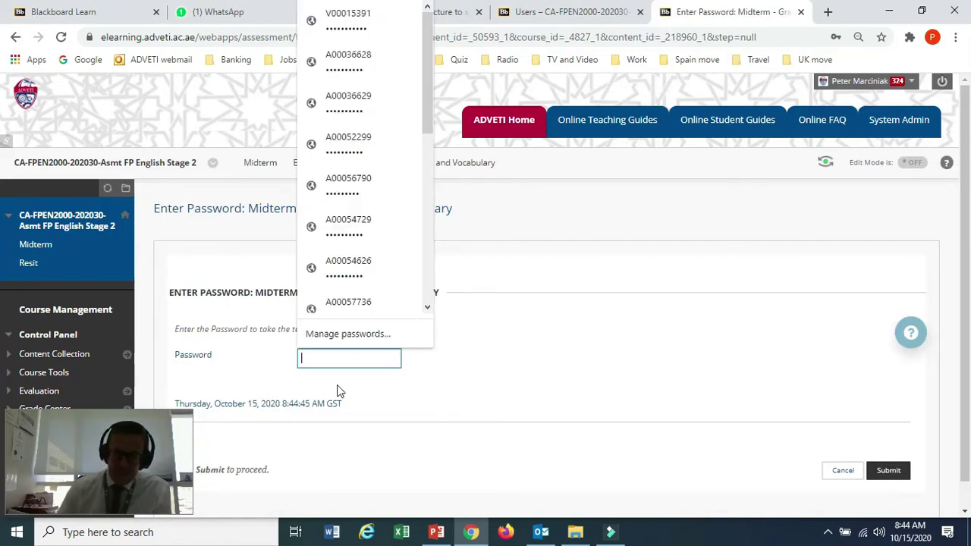
type("•••••")
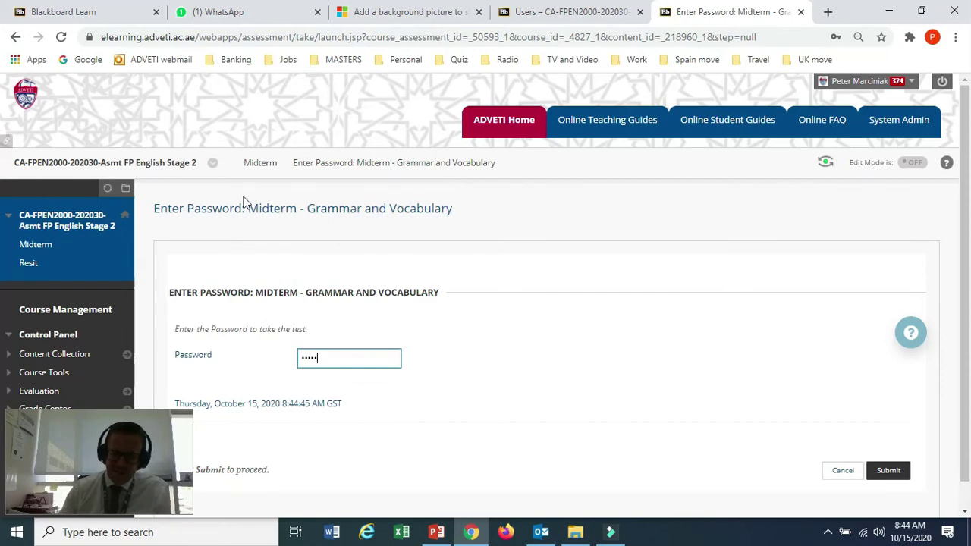
left_click(889, 471)
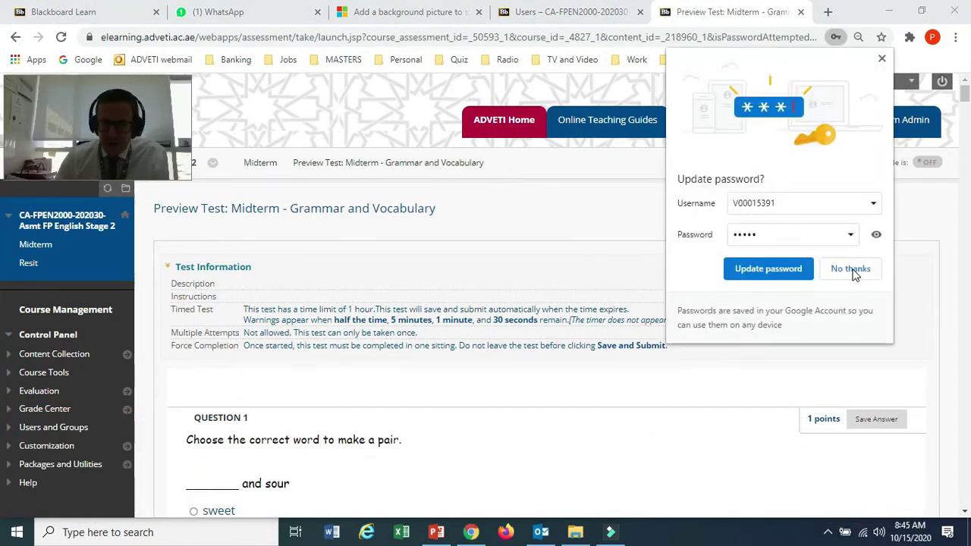
Decline Chrome's password update and highlight the 1 hour limit and timer warnings.
left_click(851, 270)
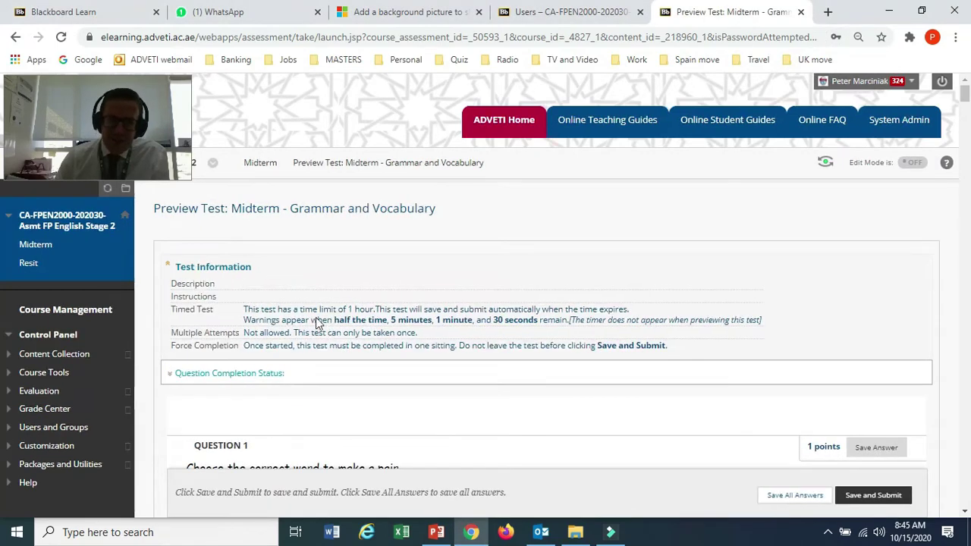
left_click_drag(337, 309, 374, 310)
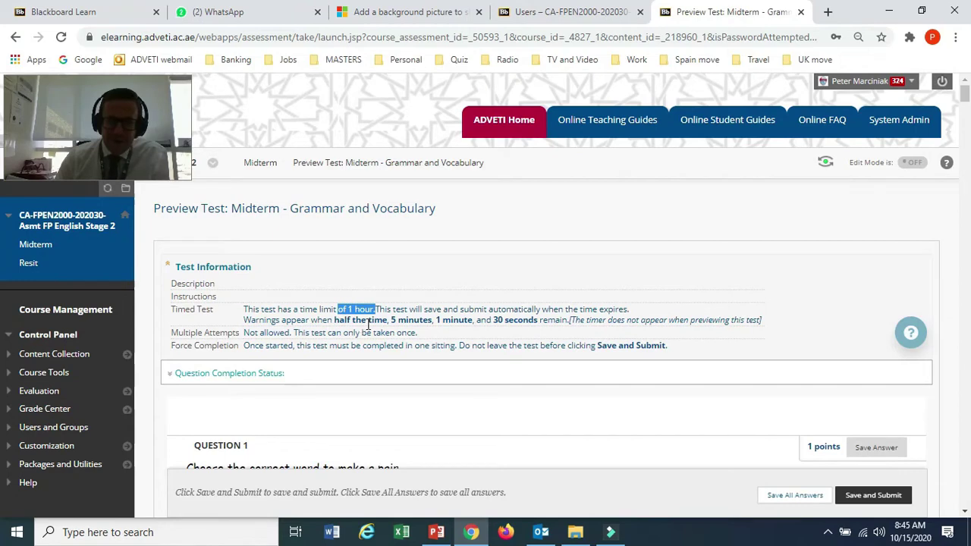
left_click_drag(375, 314, 540, 322)
left_click_drag(594, 334, 567, 321)
left_click_drag(144, 143, 96, 155)
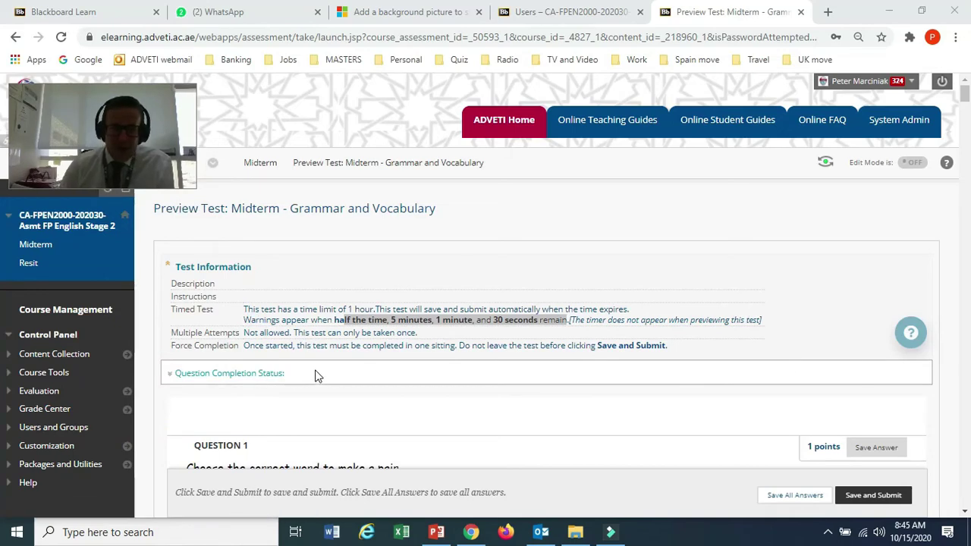
scroll(317, 377, "down", 3)
scroll(314, 375, "up", 1)
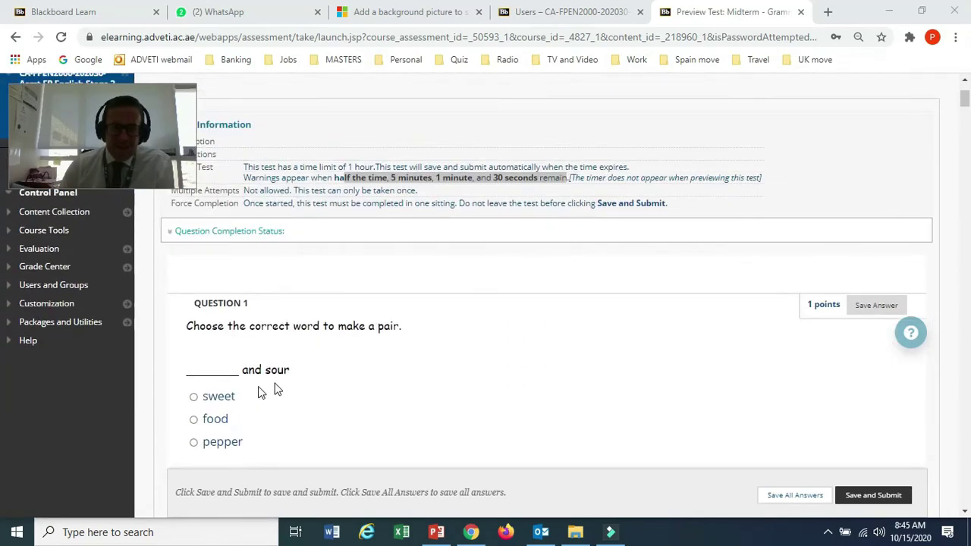
Choose 'sweet' as the Question 1 answer and save it.
left_click(195, 397)
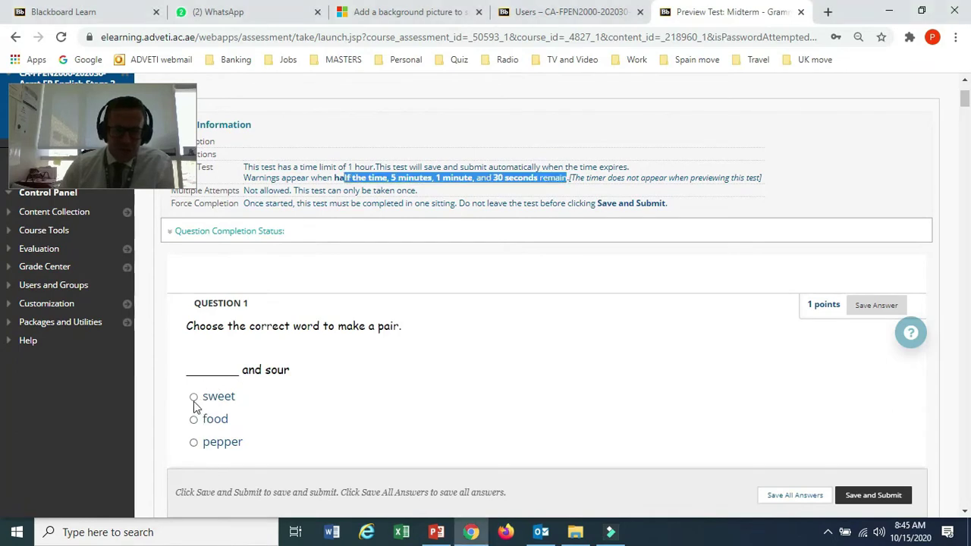
left_click(865, 311)
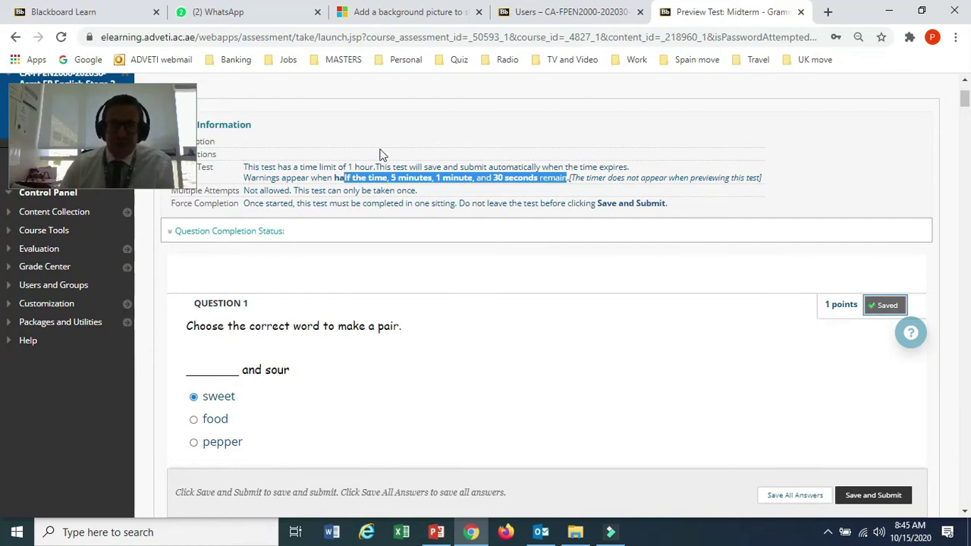
left_click_drag(149, 146, 150, 83)
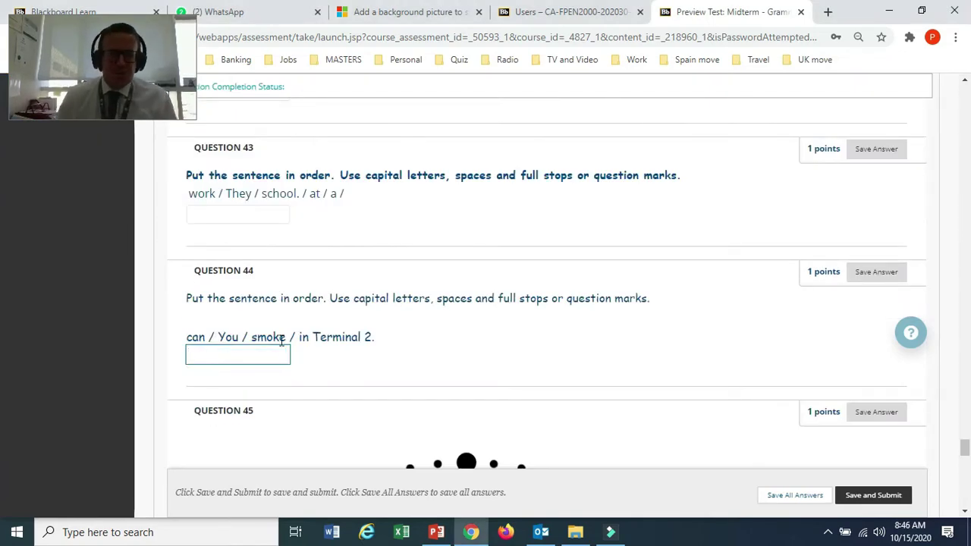
Type 'You can' into the Question 44 box, then delete it.
type("Yo")
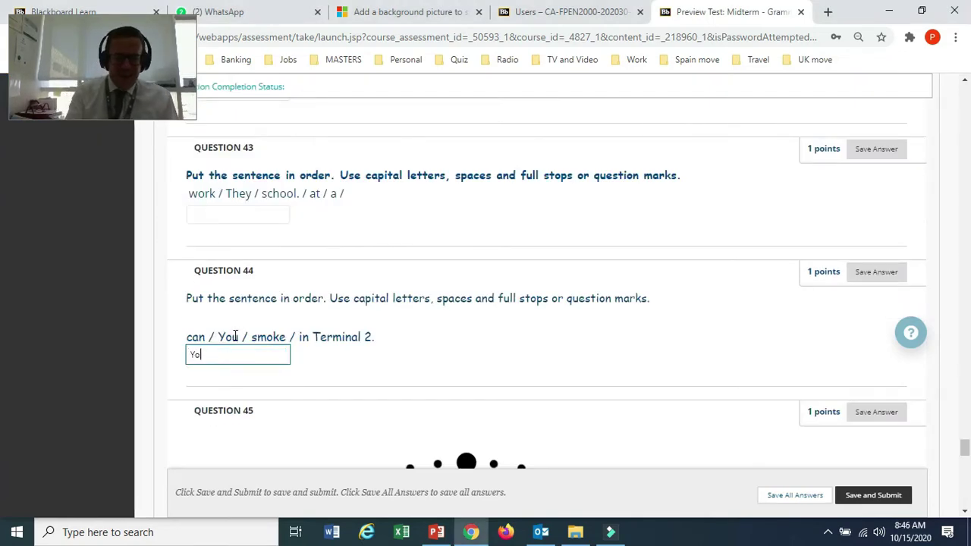
type("u can")
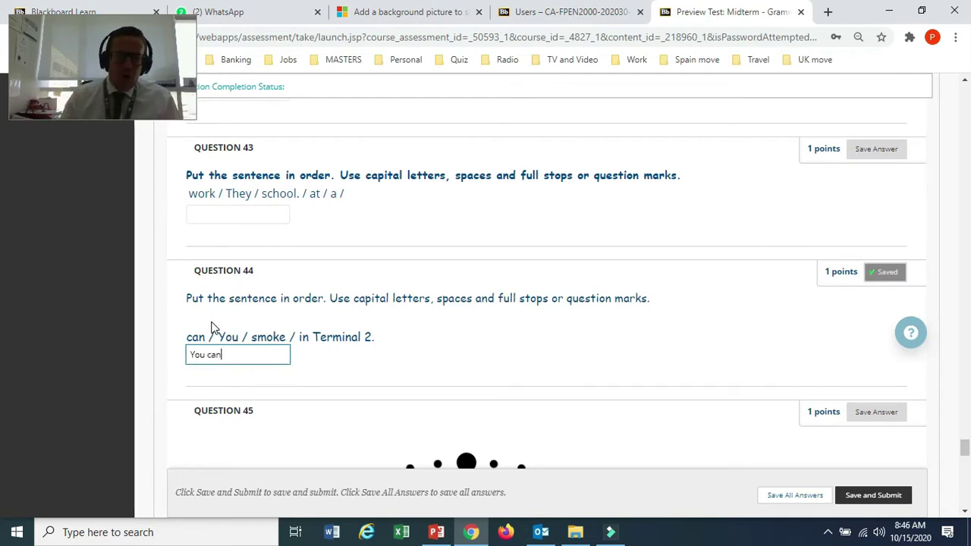
double_click(213, 355)
triple_click(196, 359)
key("BackSpace")
Copy 'You' from the Question 44 prompt and paste it into the answer box.
double_click(231, 336)
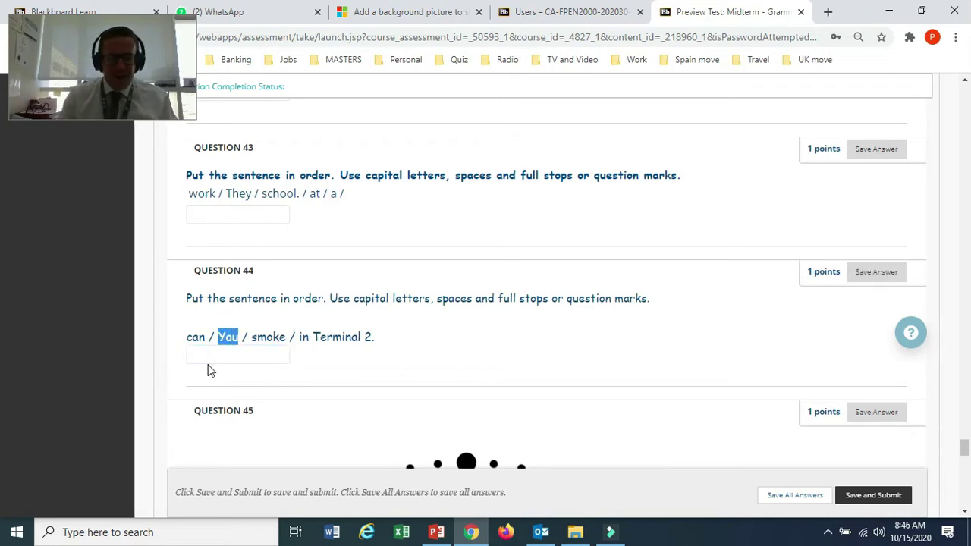
right_click(227, 337)
left_click(240, 351)
left_click(229, 353)
right_click(227, 354)
left_click(262, 241)
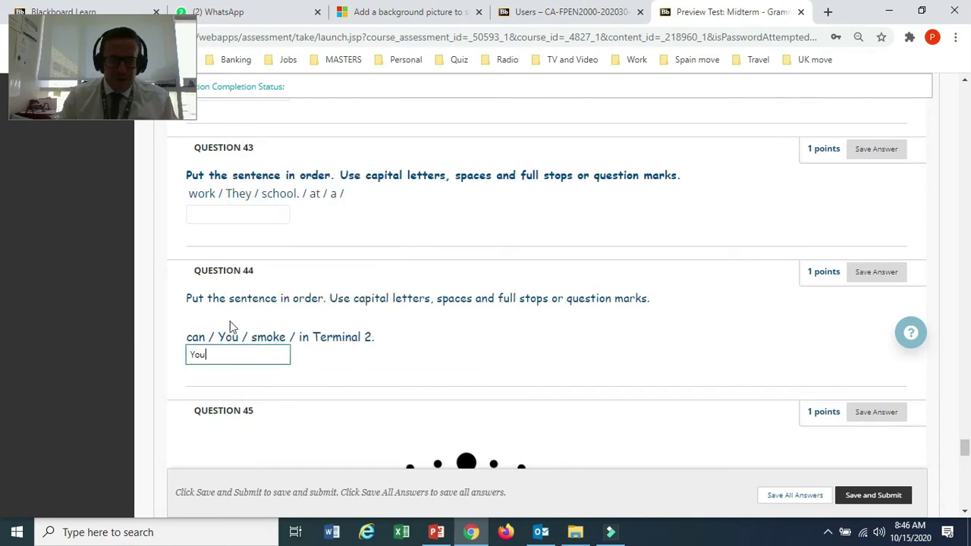
scroll(206, 337, "down", 15)
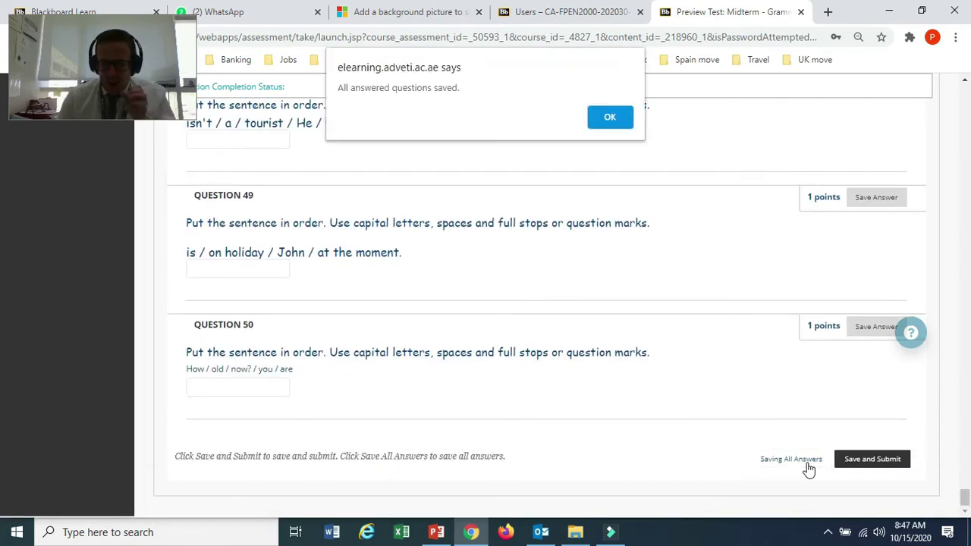
Acknowledge the answers-saved alert, then Save and Submit, confirming despite unanswered questions.
left_click(611, 118)
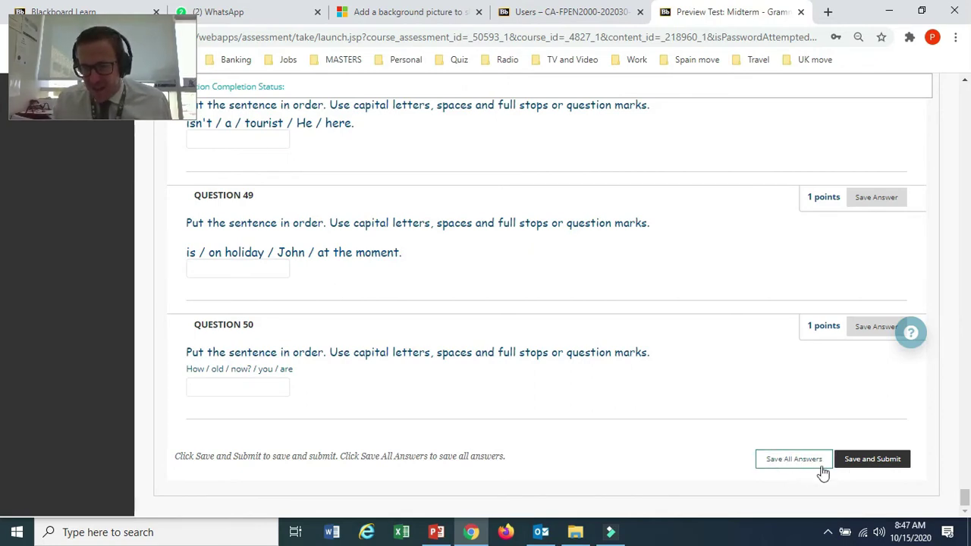
left_click(872, 463)
left_click(554, 188)
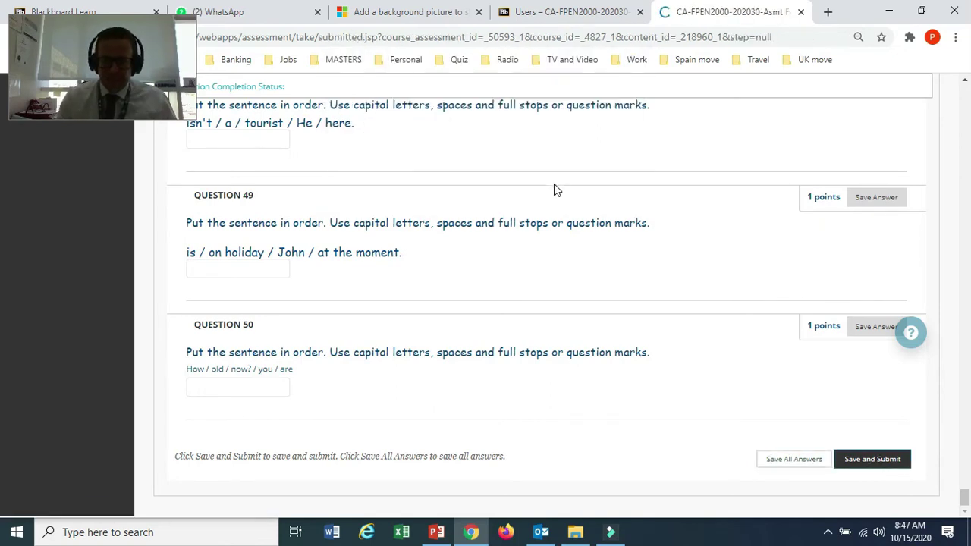